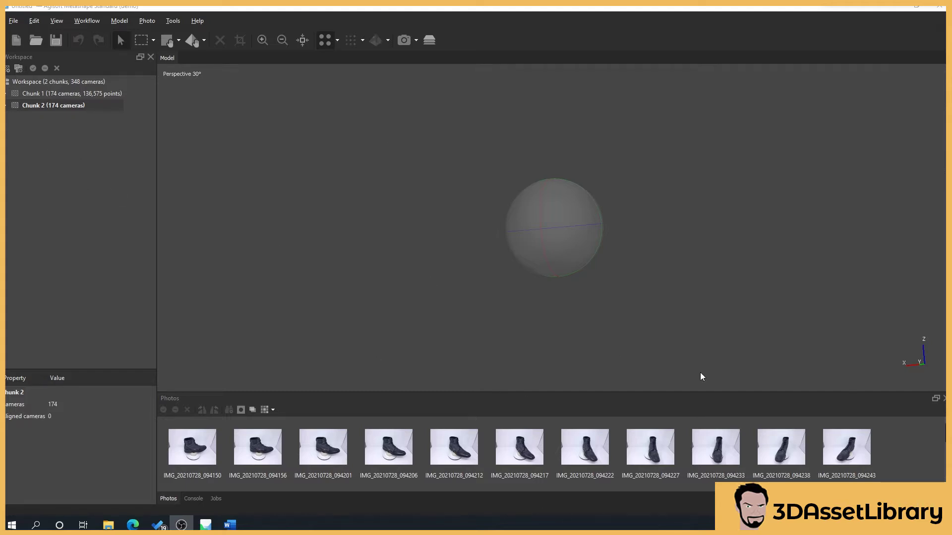
Align the photos of Chunk 2 at High accuracy with generic preselection, a 120,000 key point limit and a 12,000 tie point limit.
left_click_drag(665, 391, 656, 334)
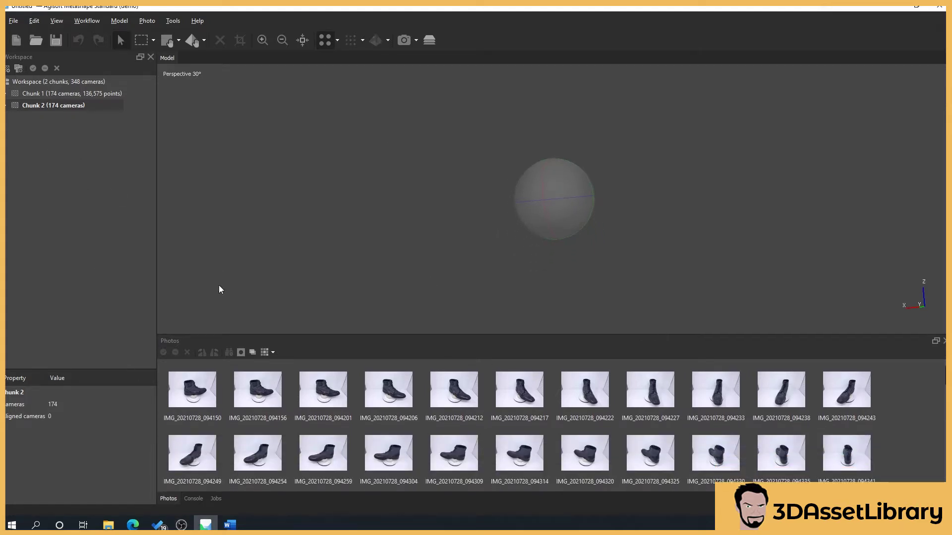
right_click(44, 106)
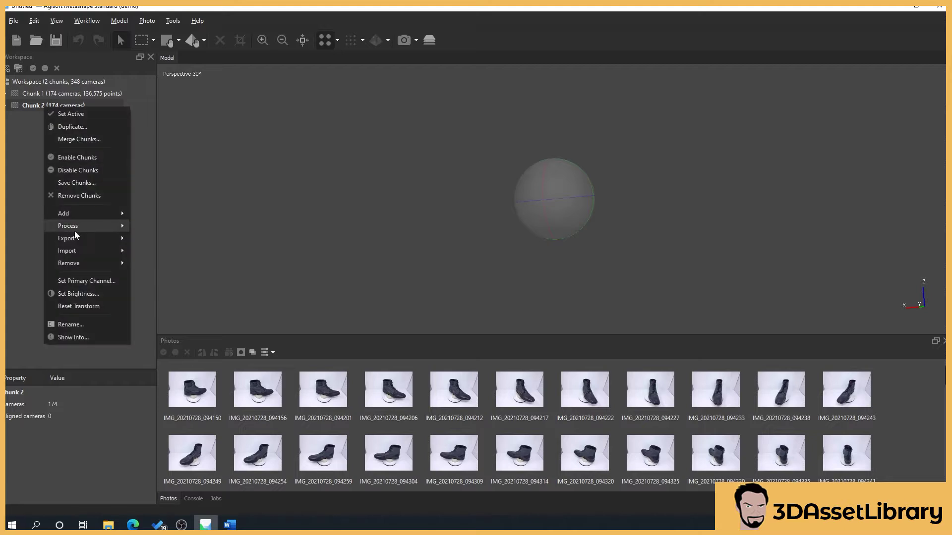
mouse_move(76, 230)
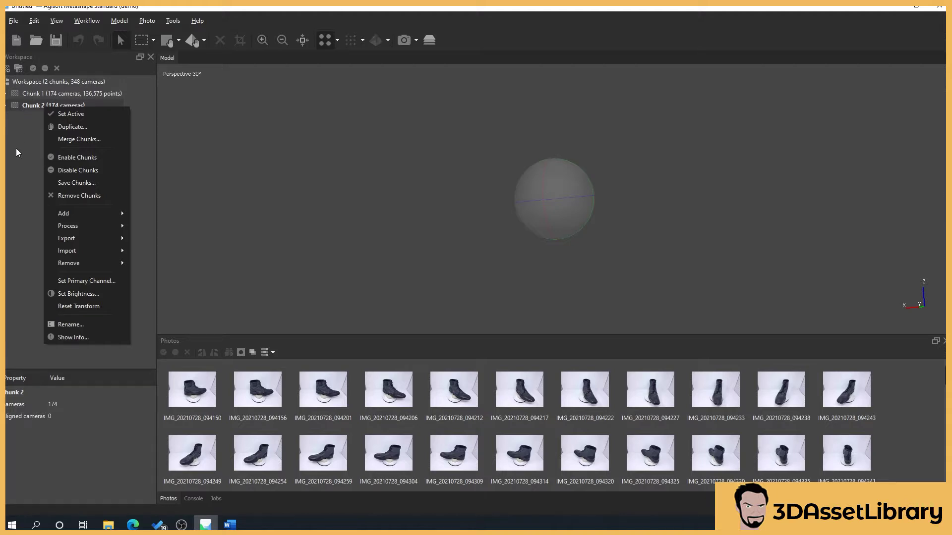
right_click(33, 107)
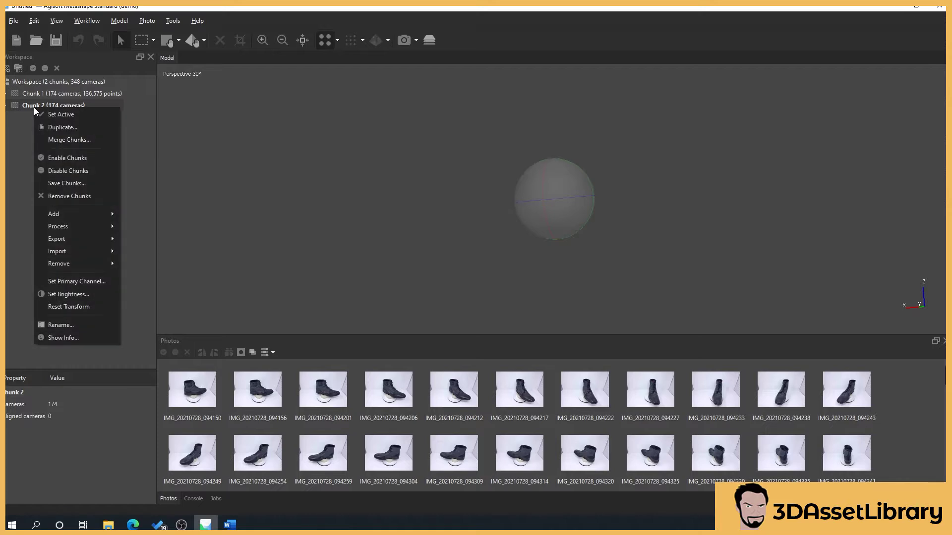
left_click(148, 227)
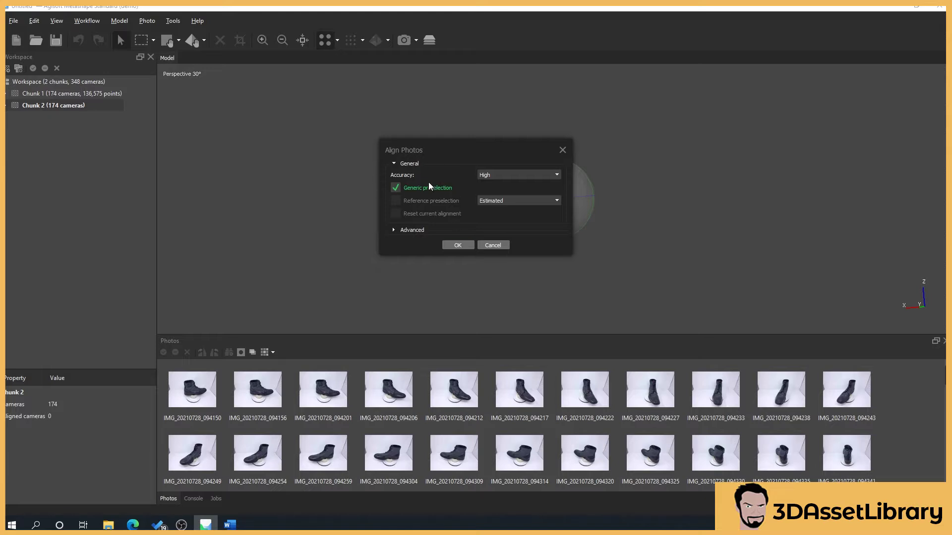
left_click(395, 229)
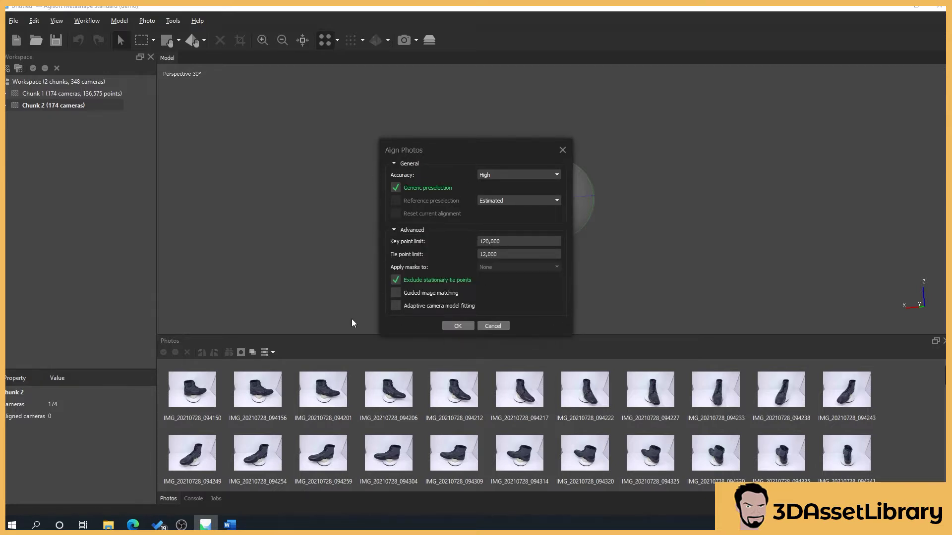
left_click(457, 325)
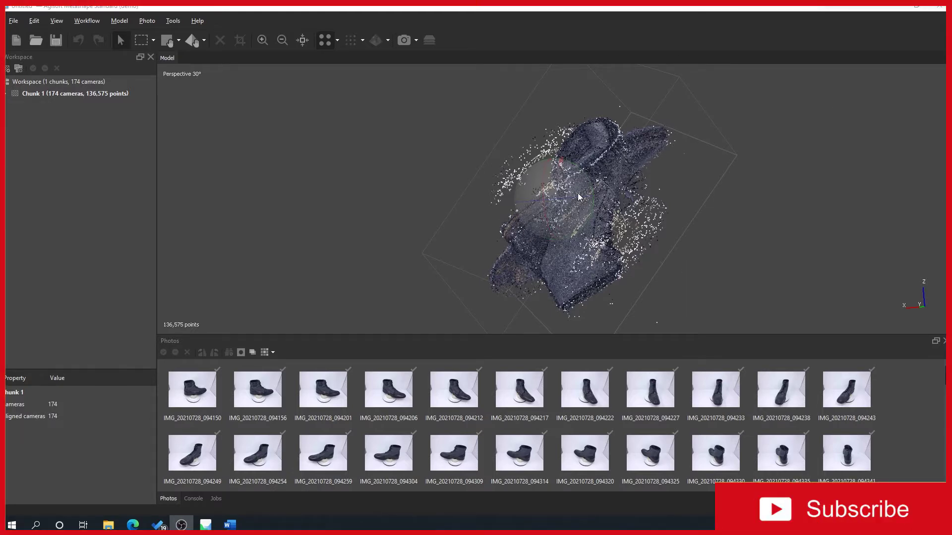
left_click_drag(578, 197, 543, 159)
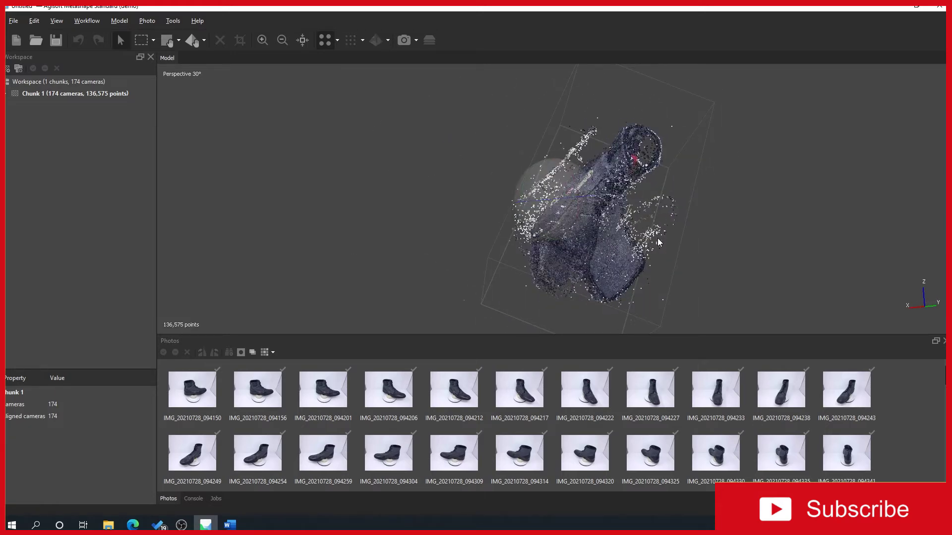
left_click_drag(564, 199, 590, 223)
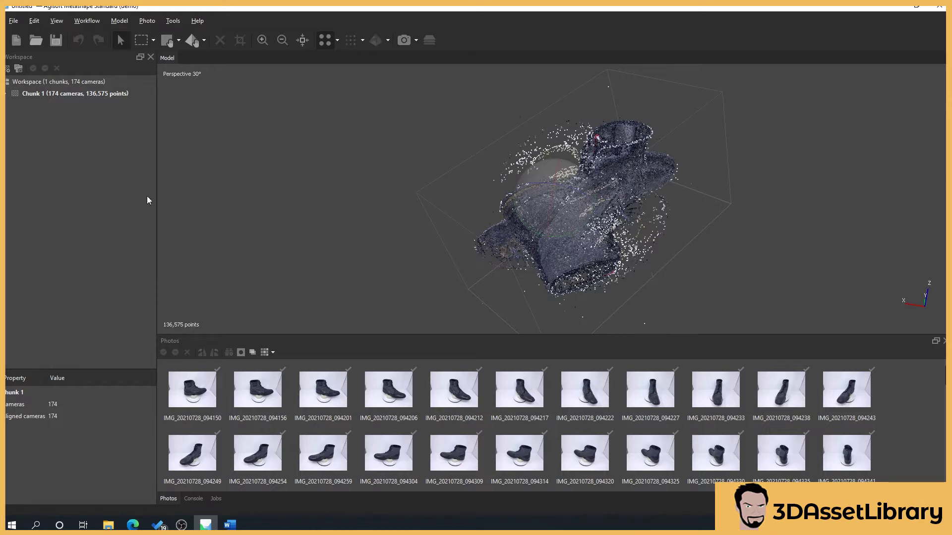
right_click(66, 95)
mouse_move(124, 212)
left_click(166, 213)
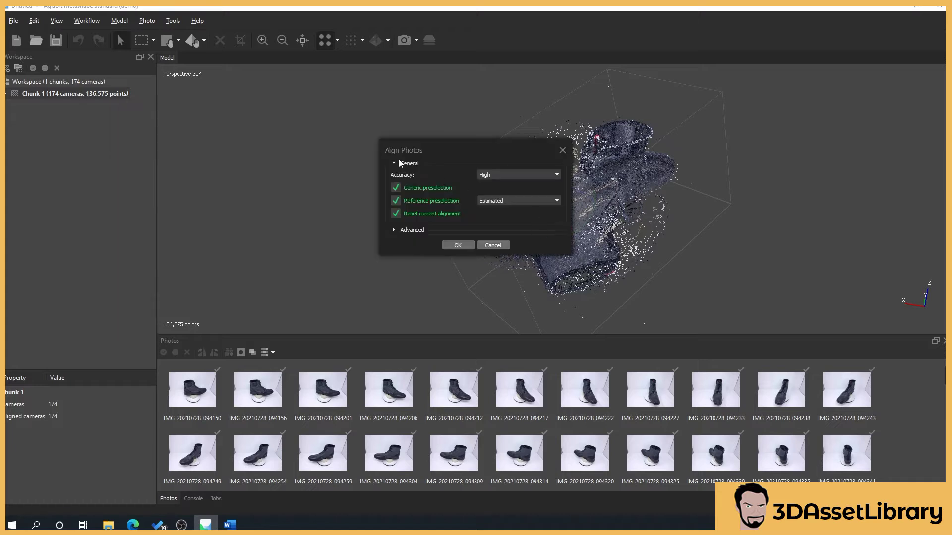
left_click(562, 150)
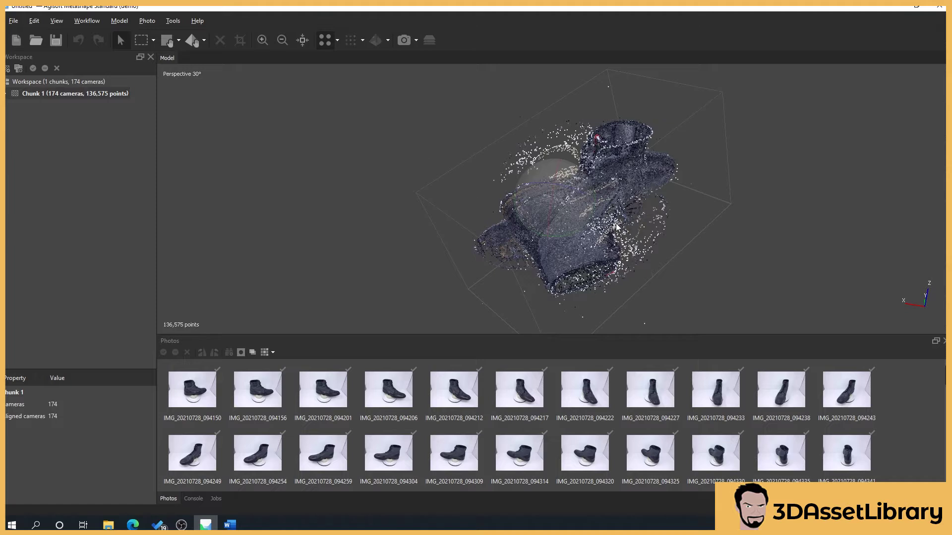
Realign the photos of Chunk 1 at Medium accuracy with generic preselection, Estimated reference preselection and the current alignment reset.
right_click(80, 98)
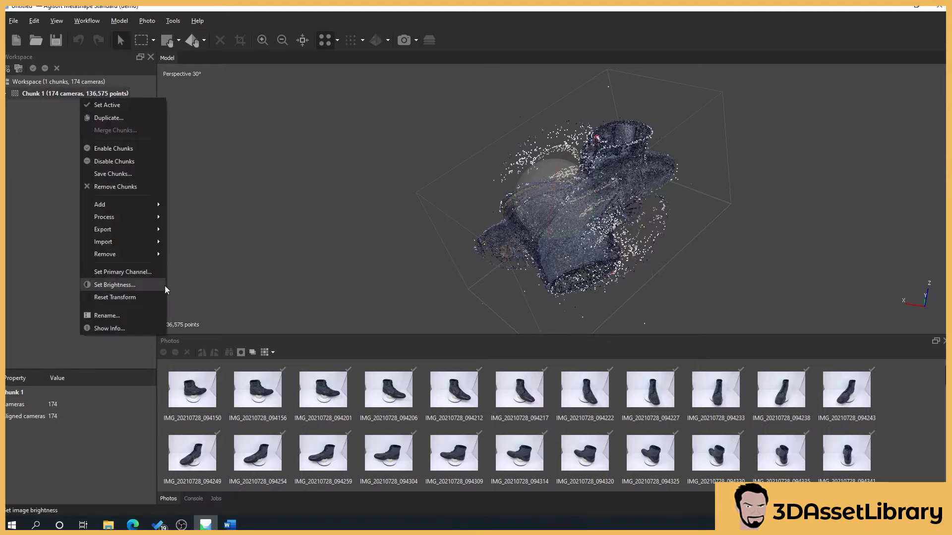
mouse_move(115, 220)
left_click(203, 218)
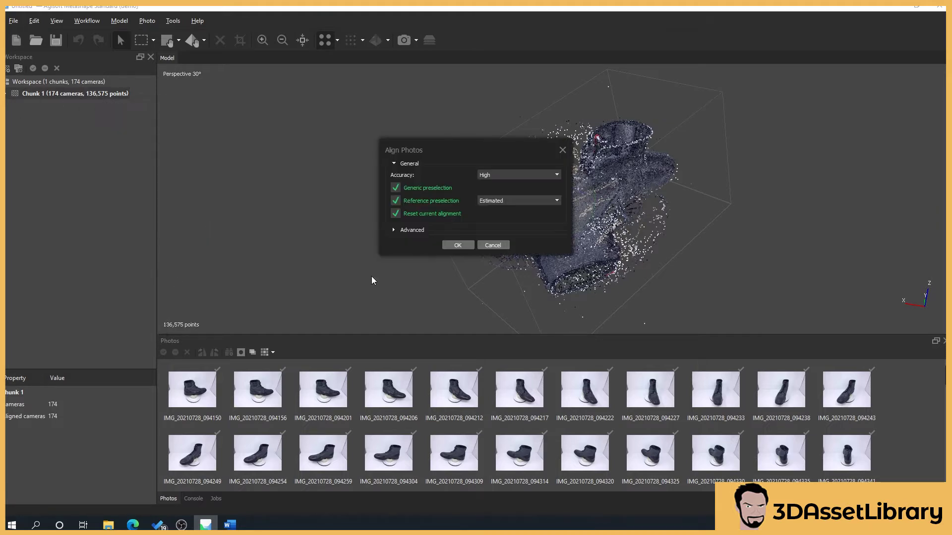
left_click(507, 177)
left_click(489, 210)
left_click_drag(479, 154, 378, 141)
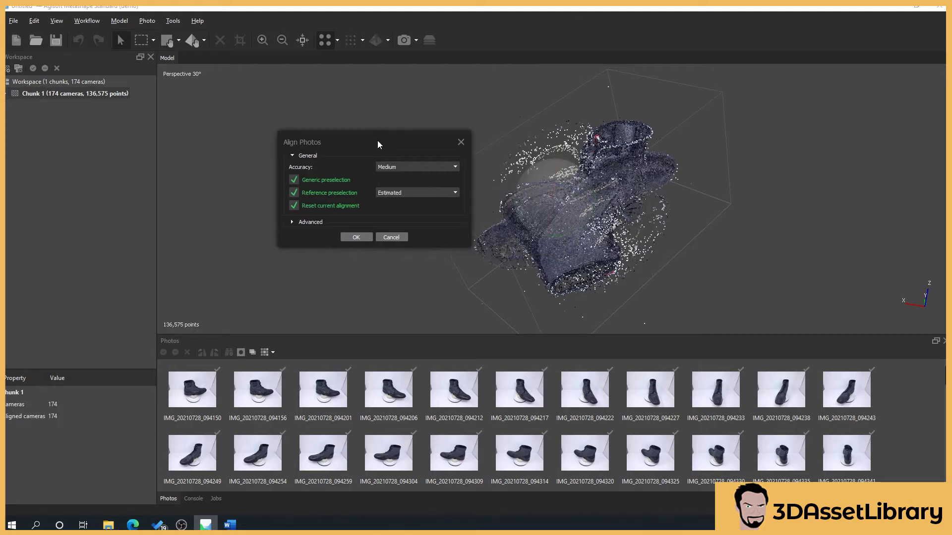
left_click(355, 238)
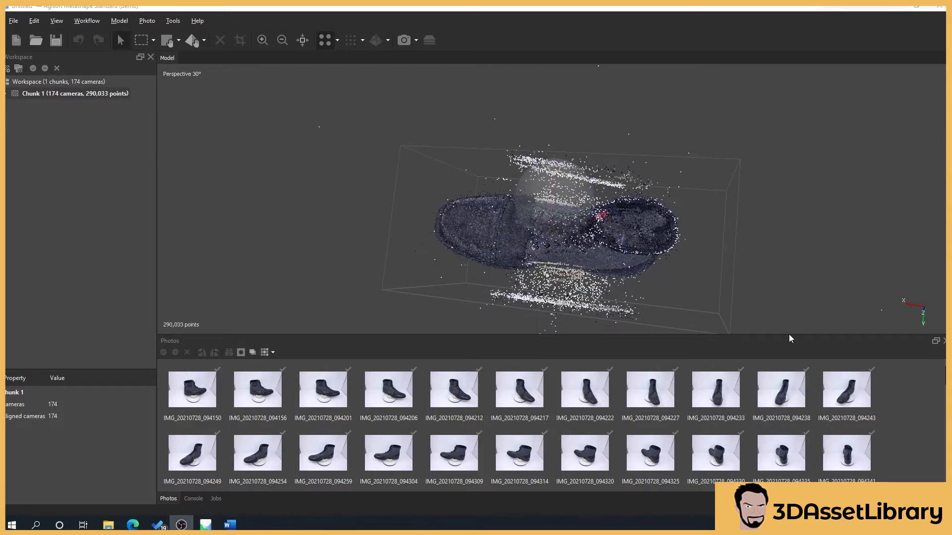
Optimize the camera alignment of Chunk 1.
left_click_drag(797, 187, 779, 191)
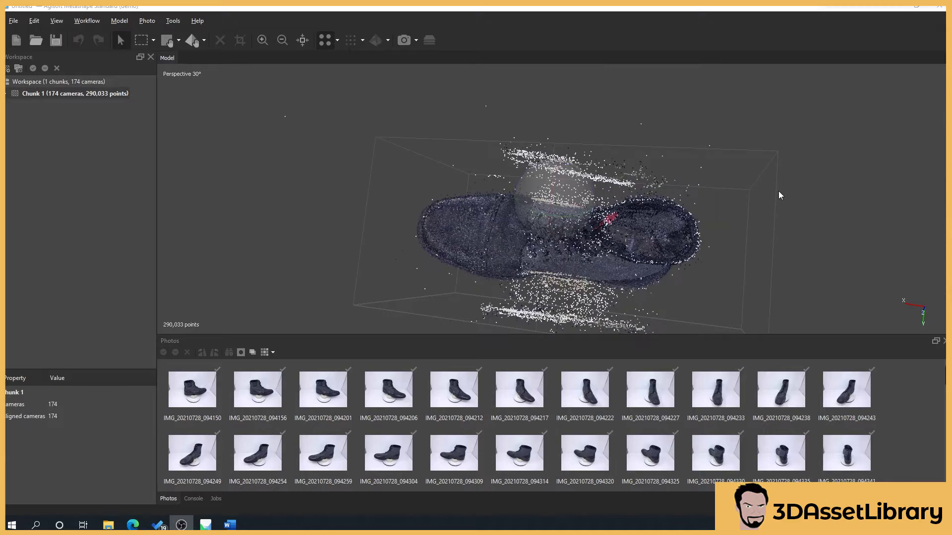
left_click_drag(765, 240, 684, 199)
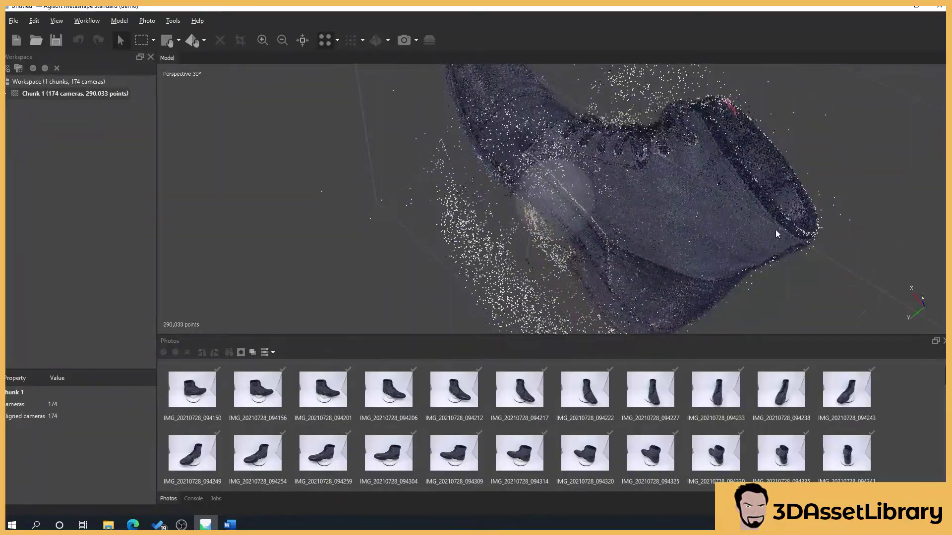
left_click_drag(776, 233, 556, 210)
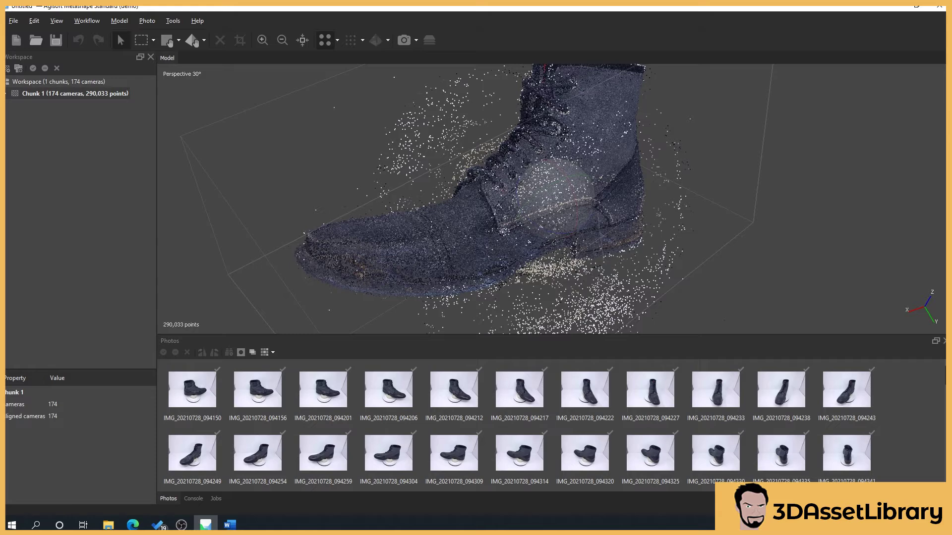
left_click_drag(545, 75, 561, 187)
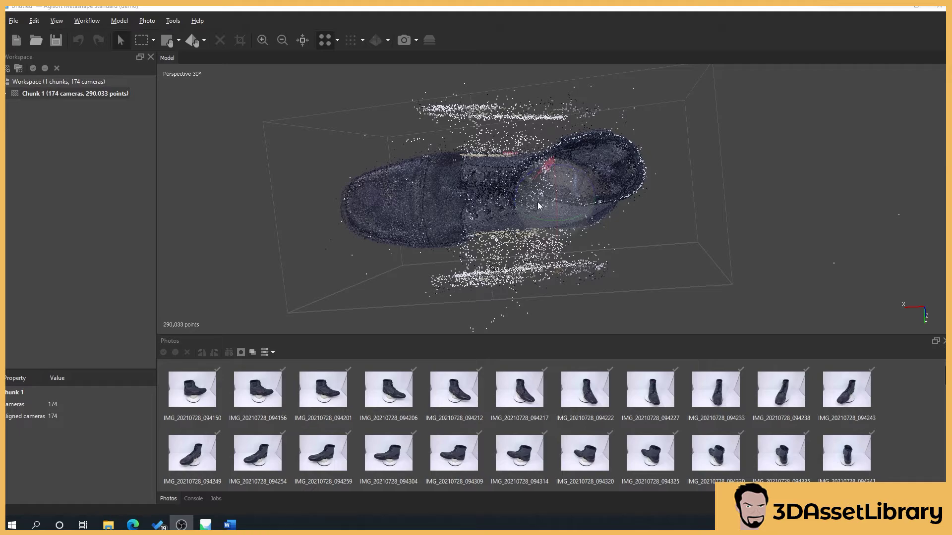
left_click_drag(557, 204, 565, 133)
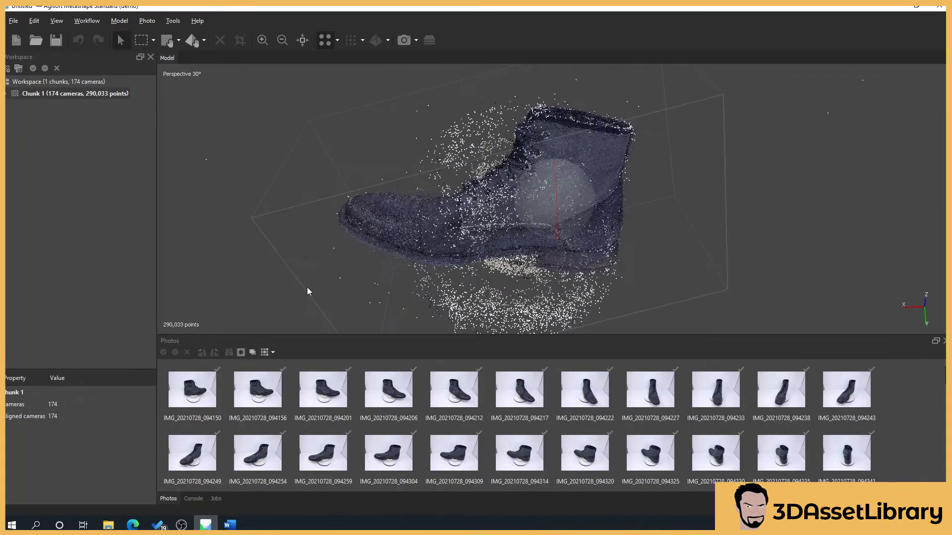
right_click(71, 94)
mouse_move(92, 213)
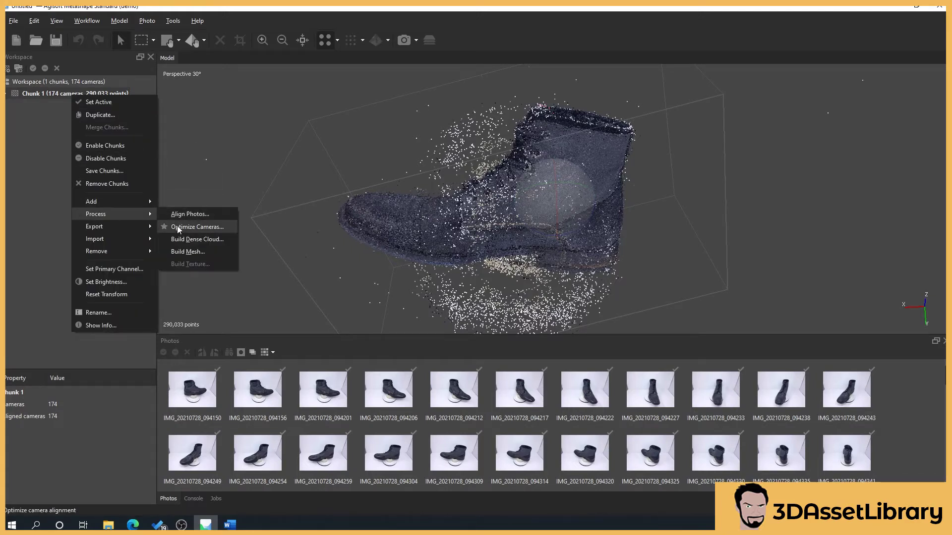
left_click(177, 227)
left_click(453, 259)
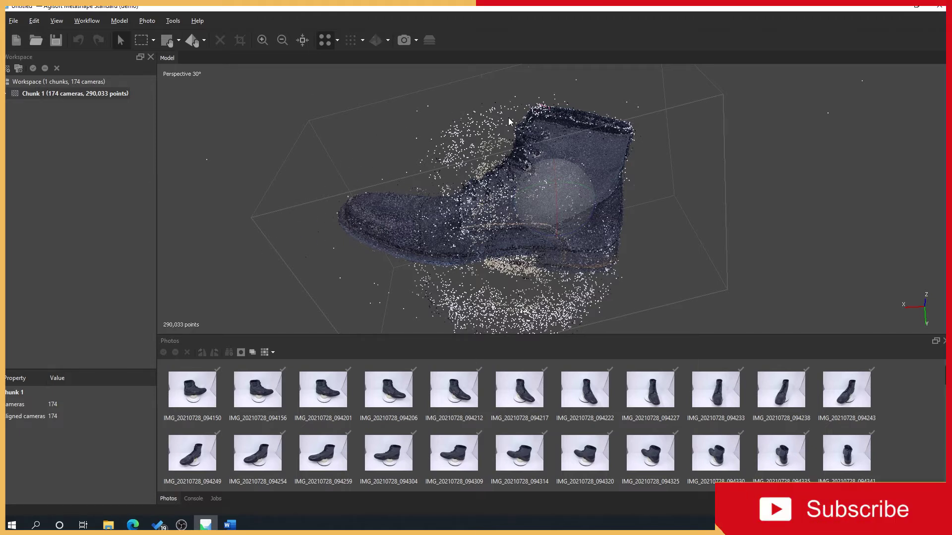
Box-select and delete the outer band of stray points along one long side of the shoe, working from a top view.
left_click_drag(554, 168, 552, 223)
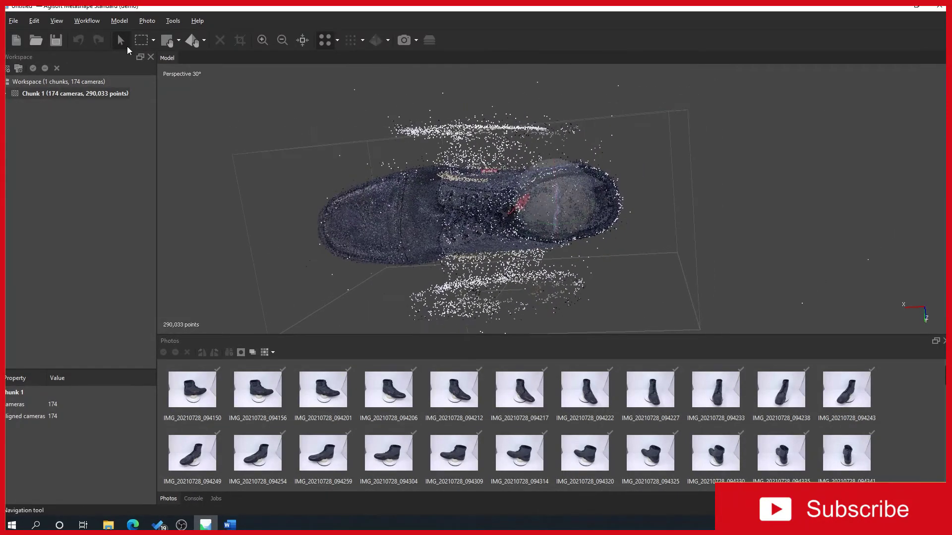
left_click(140, 40)
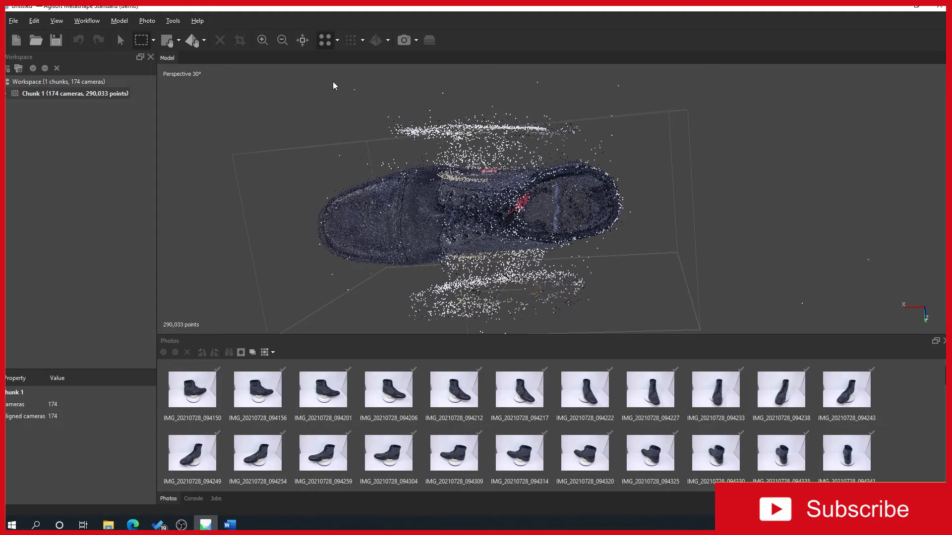
left_click_drag(323, 82, 632, 145)
key("Delete")
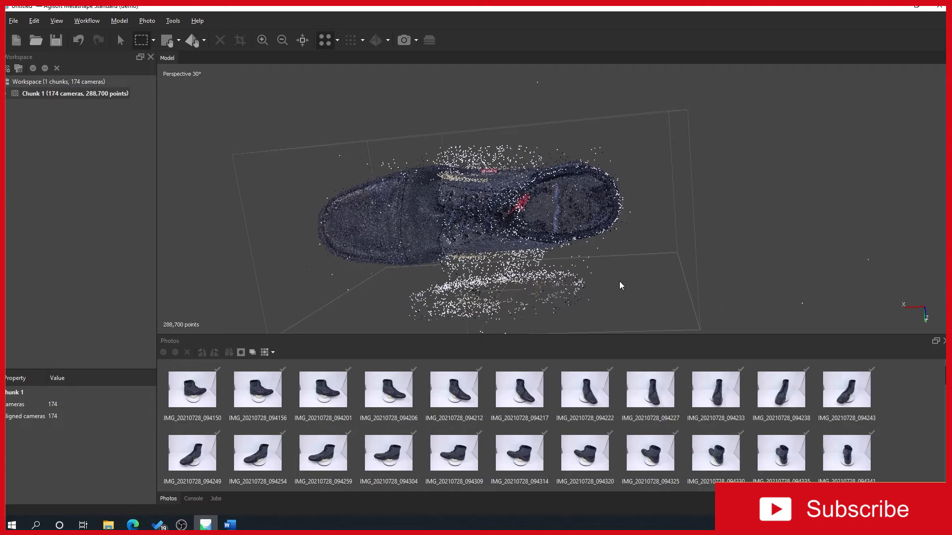
Delete the band of stray points along the opposite long side of the shoe.
right_click_drag(620, 281, 834, 296)
left_click_drag(835, 297, 302, 198)
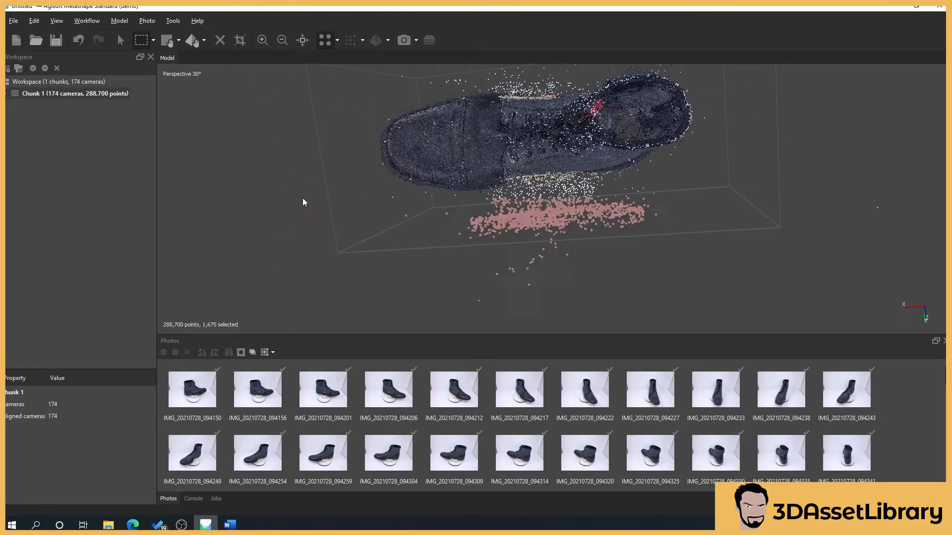
key("Delete")
left_click_drag(674, 216, 545, 217)
key("Delete")
key("Delete")
Remove more of the scattered points beyond the first long side of the shoe without touching the shoe itself.
right_click_drag(545, 217, 611, 243)
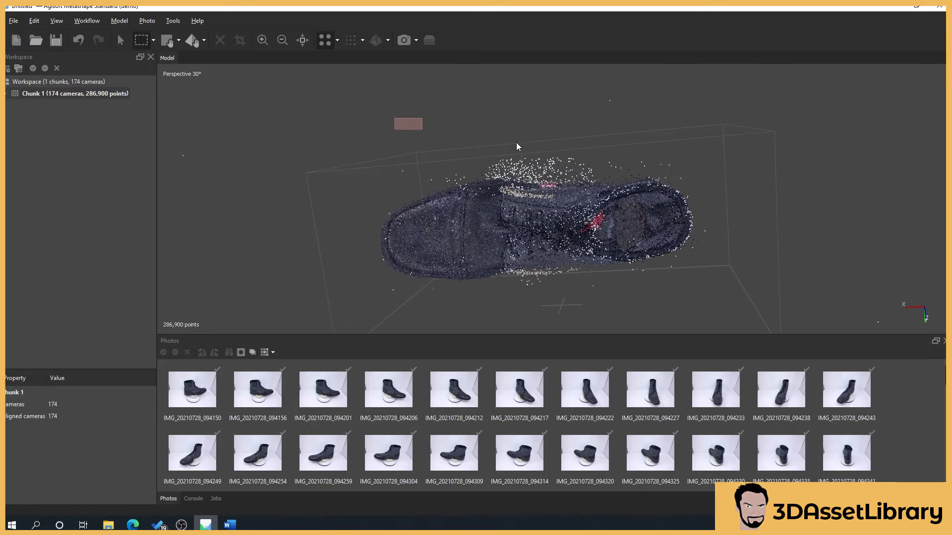
left_click_drag(516, 147, 676, 164)
key("Delete")
key("Delete")
Delete the strip of turntable points beneath the shoe's sole, working from a side view.
right_click_drag(675, 164, 377, 198)
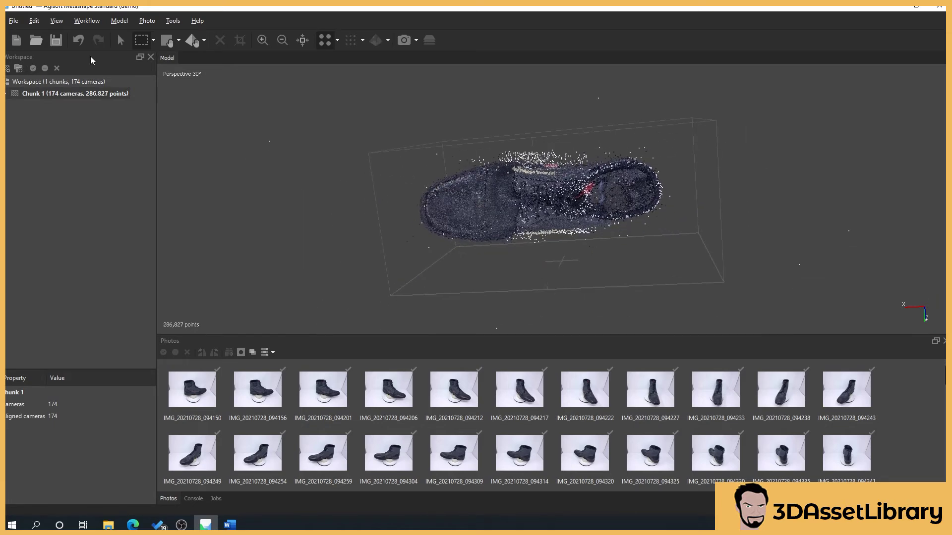
left_click(120, 40)
left_click_drag(574, 229, 551, 163)
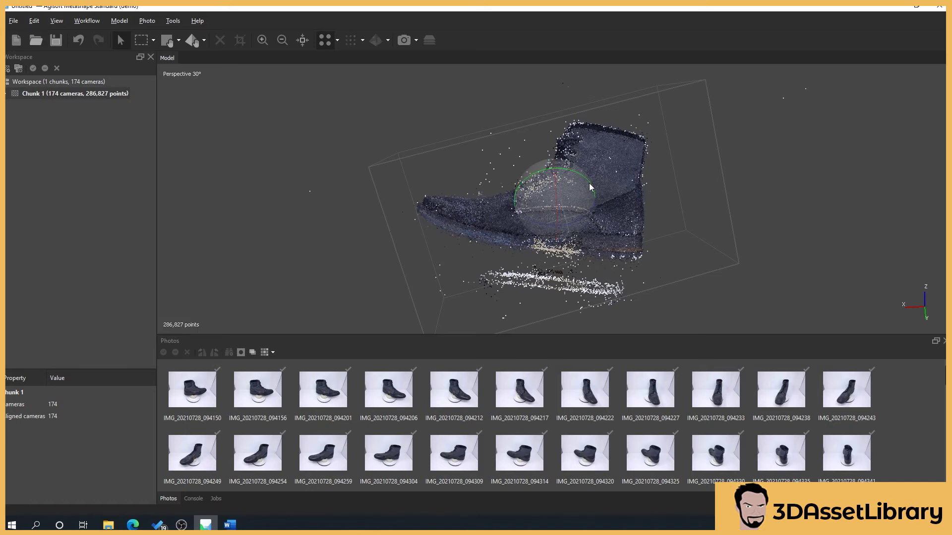
left_click_drag(566, 224, 575, 222)
left_click_drag(539, 170, 548, 197)
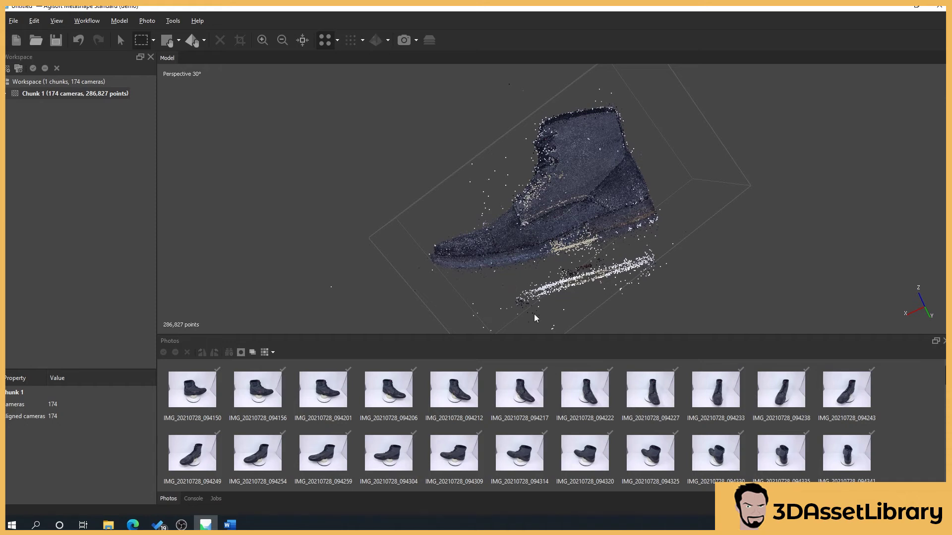
key("Delete")
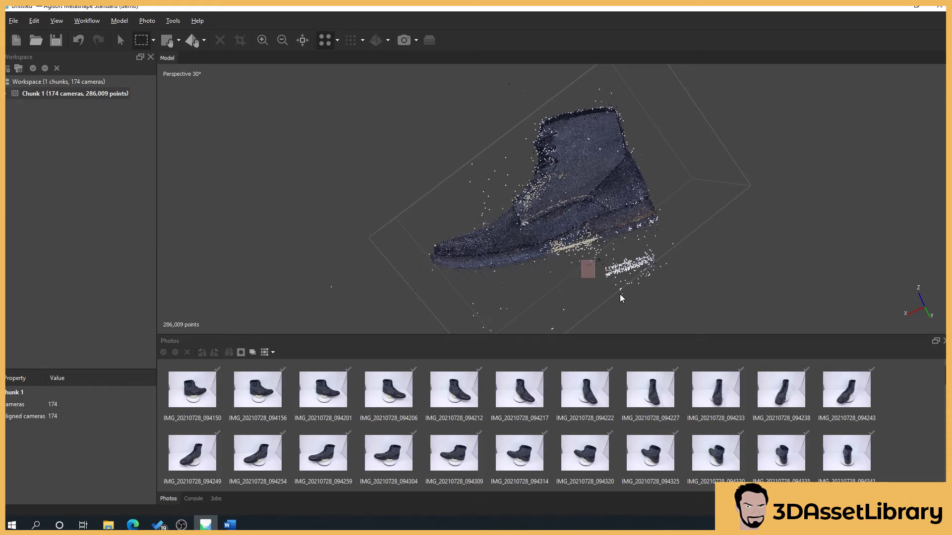
mouse_move(601, 249)
left_mouse_down()
mouse_move(652, 257)
mouse_move(676, 287)
left_mouse_up()
key("Delete")
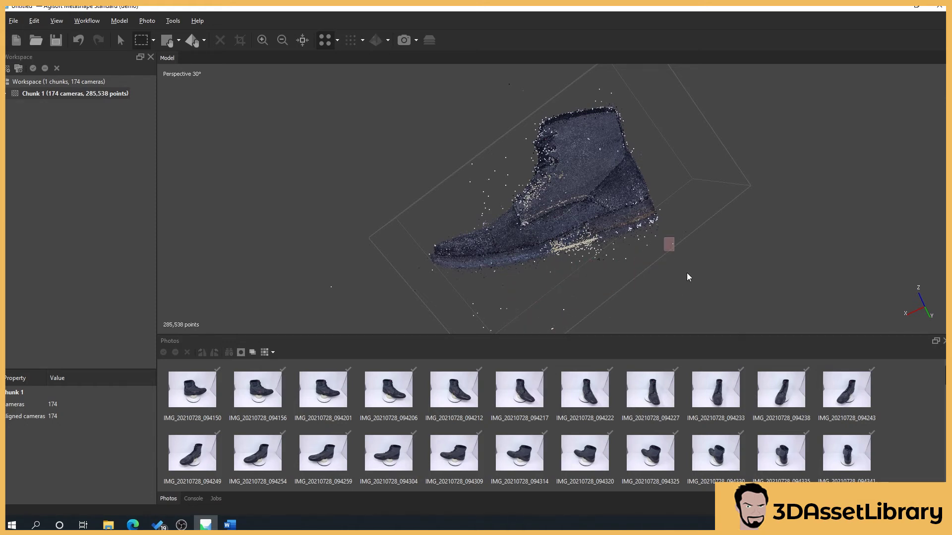
Delete the remaining isolated points below the sole and out beyond the toe.
right_click_drag(687, 277, 574, 276)
left_click_drag(574, 276, 604, 313)
key("Delete")
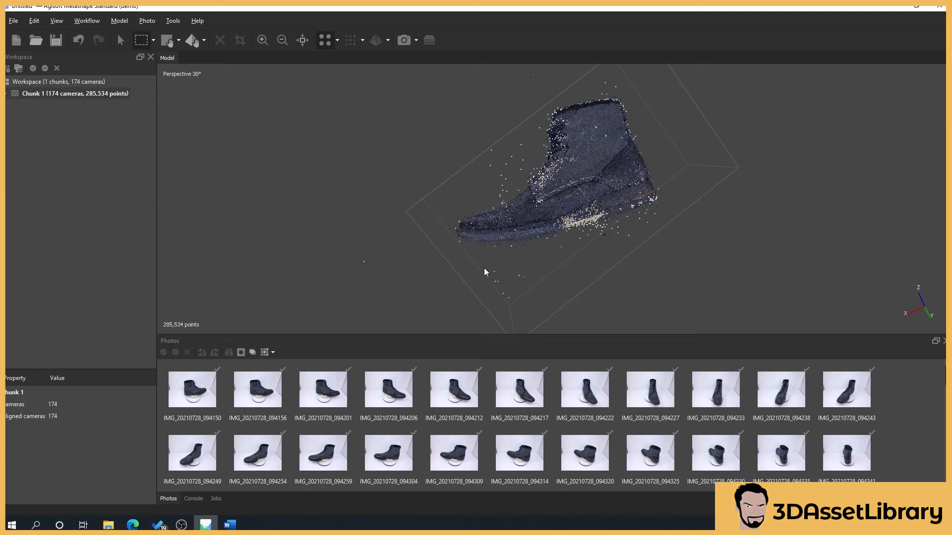
left_click_drag(484, 267, 533, 310)
key("Delete")
left_click_drag(368, 293, 357, 254)
Delete the stray points floating in front of the laces and above the shoe's opening.
right_click_drag(522, 313, 448, 161)
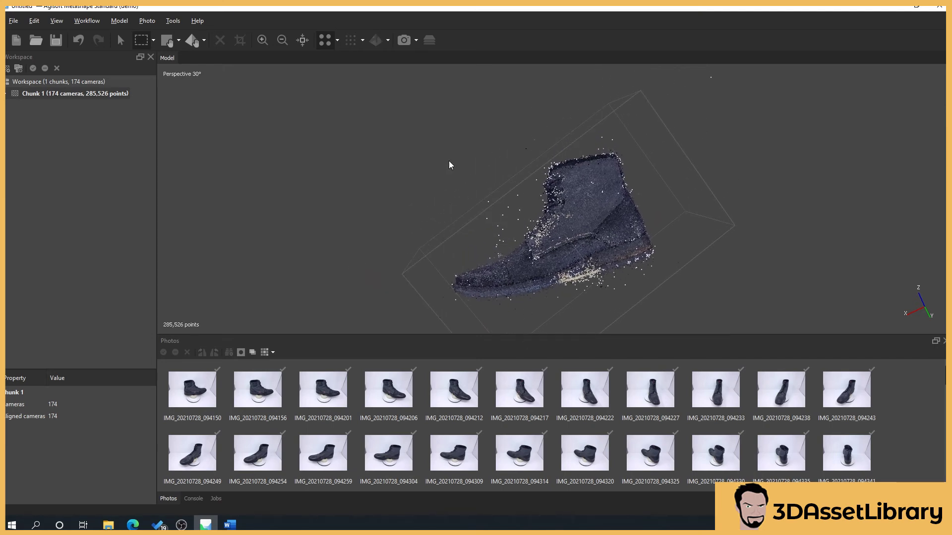
left_click_drag(452, 178, 519, 228)
key("Delete")
right_click_drag(517, 210, 521, 147)
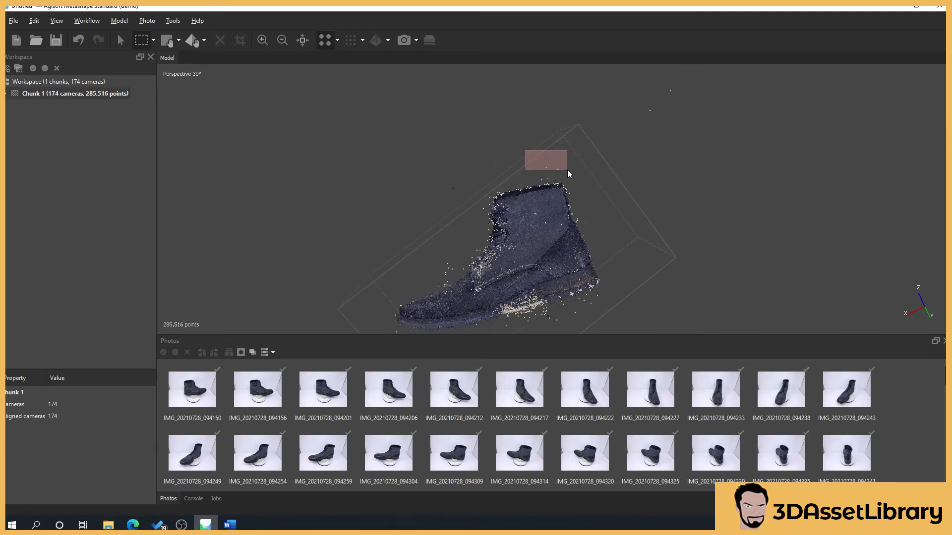
left_click_drag(567, 170, 567, 170)
key("Delete")
Select the isolated stray point floating above and behind the shoe's heel.
right_click_drag(618, 200, 610, 121)
left_click_drag(620, 111, 659, 192)
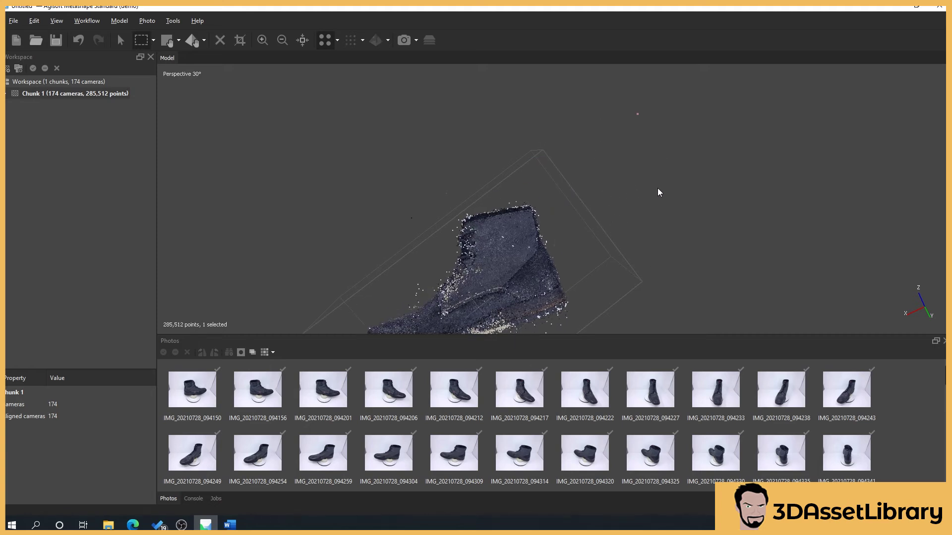
middle_click_drag(642, 251, 687, 178)
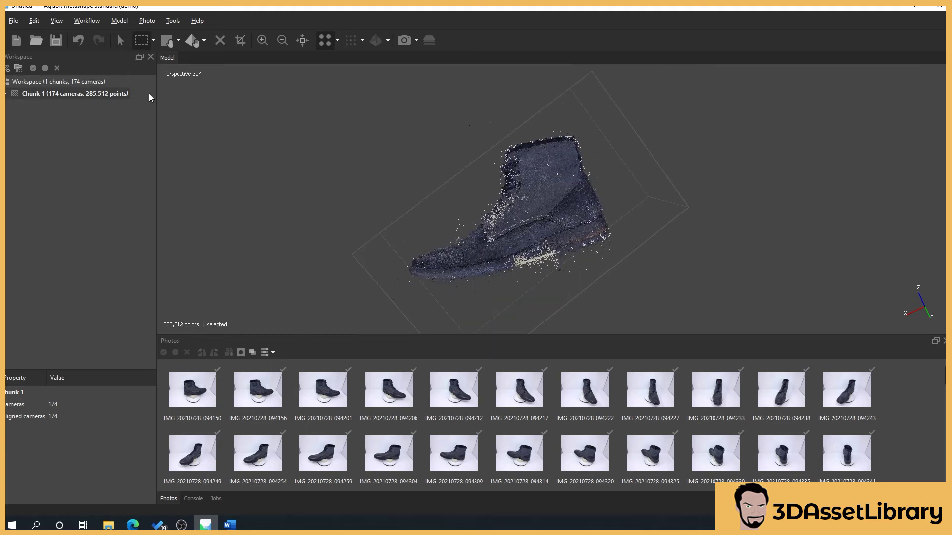
left_click(121, 41)
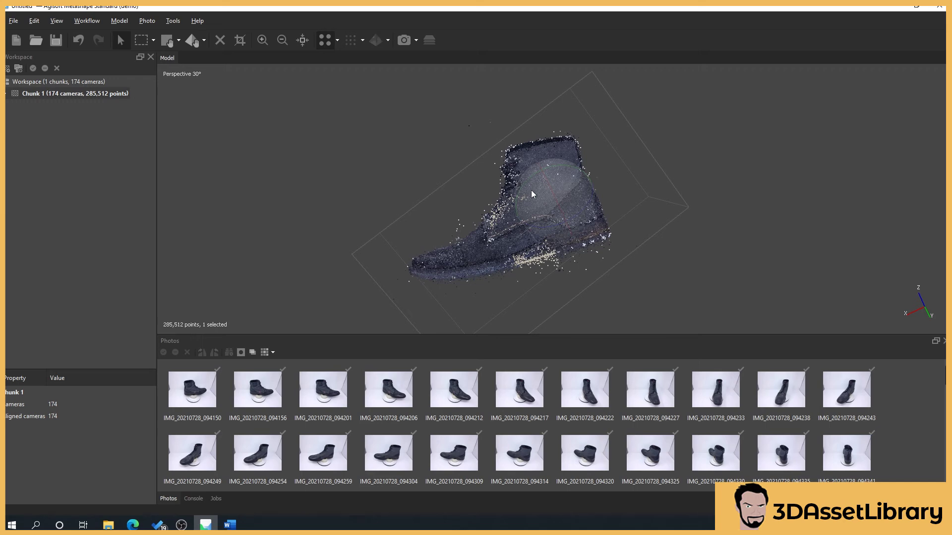
left_click_drag(553, 193, 600, 262)
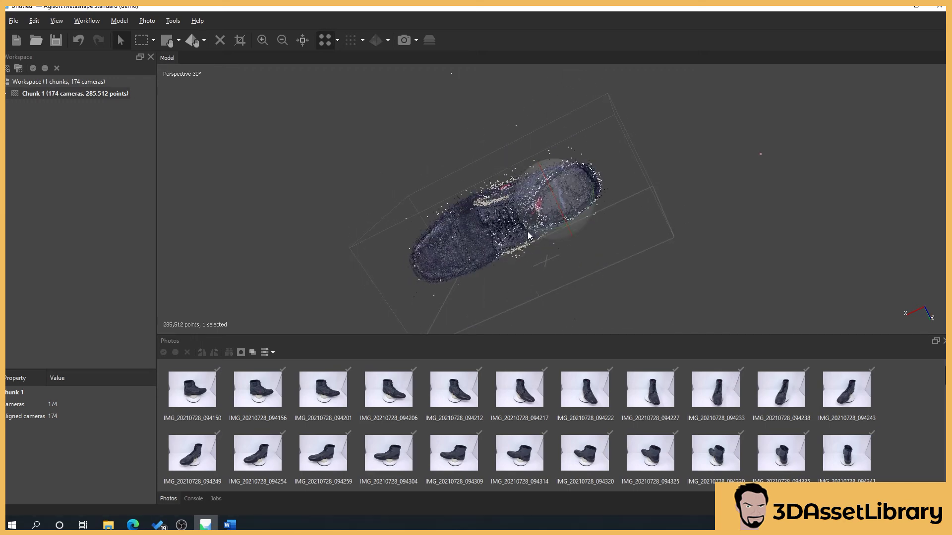